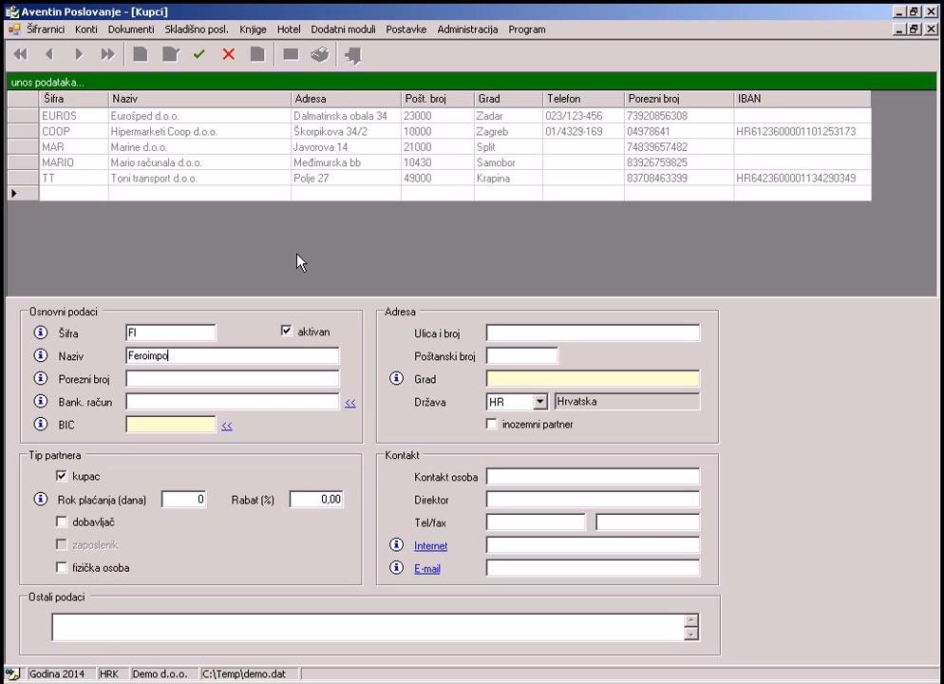
Finish the name Feroimport d.d., enter the customer's tax number, and bring up the bank list.
{"action": "type", "text": "rt d.d."}
{"action": "key", "text": "Tab"}
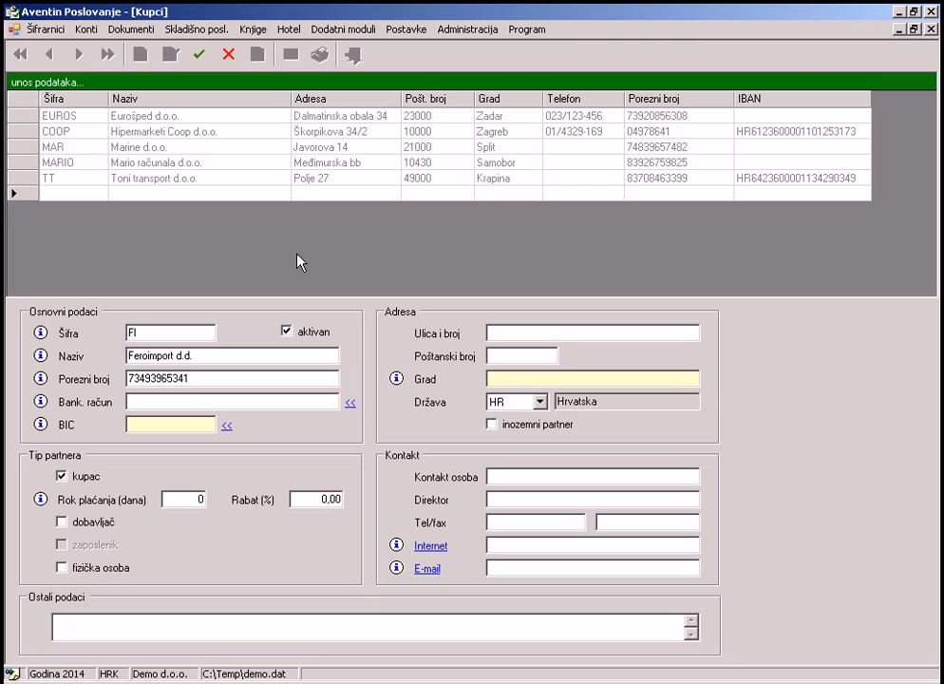
{"action": "left_click", "coordinate": [227, 426]}
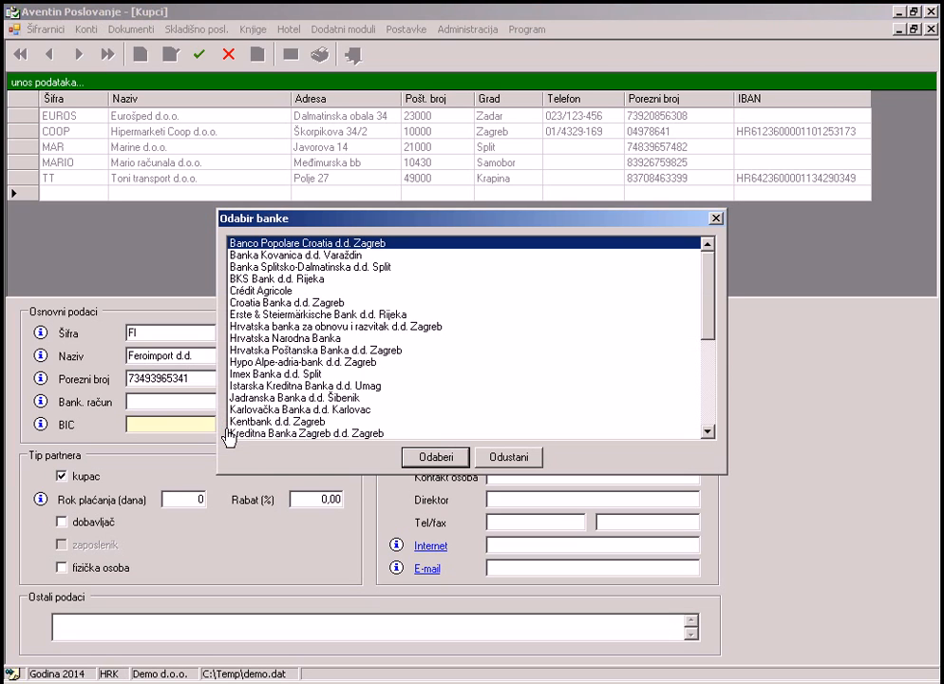
Choose Zagrebačka banka (BIC ZABAHR2X) as the customer's bank.
{"action": "key", "text": "z"}
{"action": "left_click", "coordinate": [417, 460]}
{"action": "left_click", "coordinate": [201, 402]}
Compute the IBAN from bank prefix 2360000 and the old account number, and fill it into the account.
{"action": "left_click_drag", "start_coordinate": [201, 403], "coordinate": [156, 403]}
{"action": "right_click", "coordinate": [166, 402]}
{"action": "left_click", "coordinate": [195, 450]}
{"action": "left_click", "coordinate": [350, 403]}
{"action": "right_click", "coordinate": [455, 307]}
{"action": "left_click", "coordinate": [510, 370]}
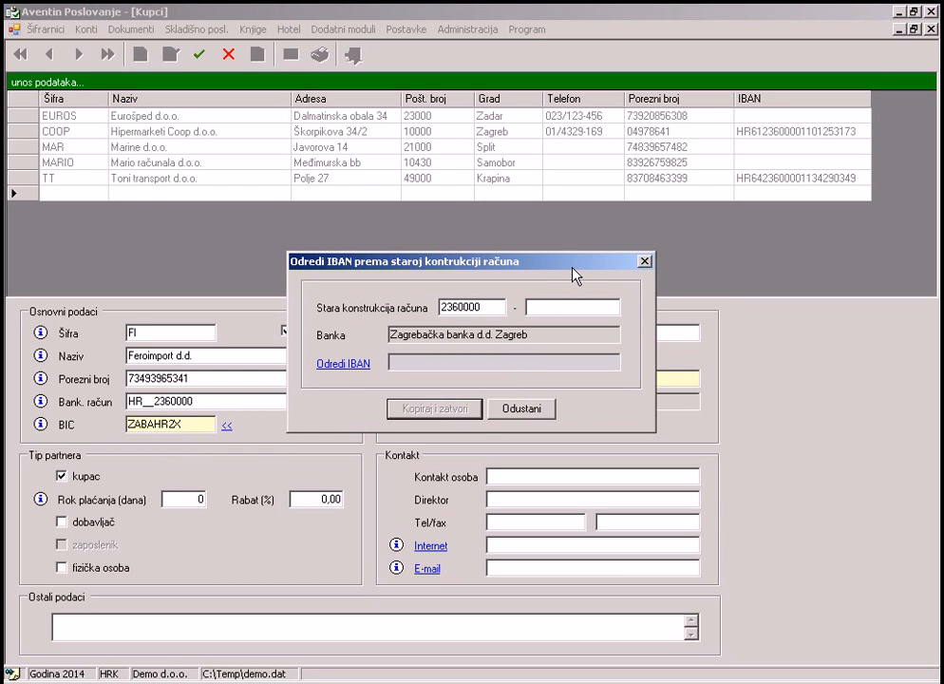
{"action": "left_click", "coordinate": [350, 367]}
{"action": "left_click", "coordinate": [408, 409]}
Set the discount to 15 and enter the customer's street address.
{"action": "left_click_drag", "start_coordinate": [319, 503], "coordinate": [383, 508]}
{"action": "type", "text": "15"}
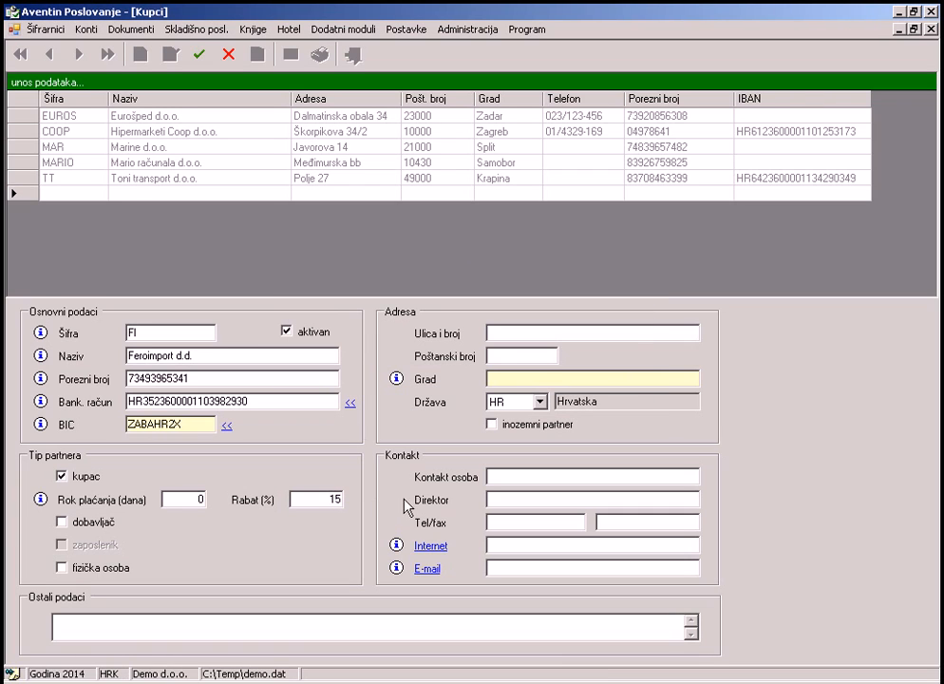
{"action": "left_click", "coordinate": [562, 335]}
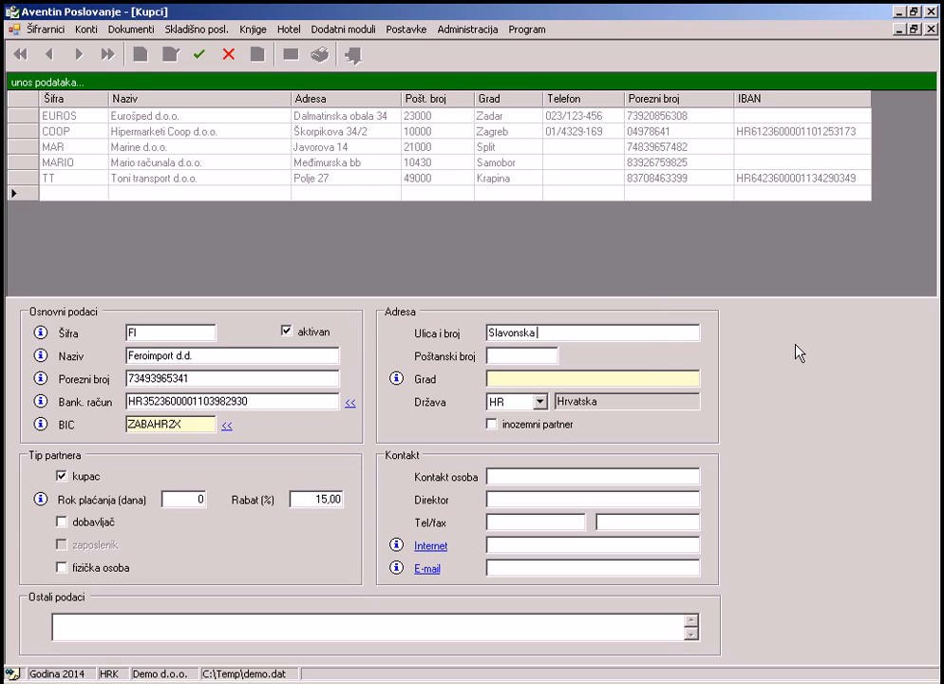
Set the town to 10000 Zagreb and save the Feroimport d.d. customer.
{"action": "left_click", "coordinate": [611, 379]}
{"action": "key", "text": "z"}
{"action": "scroll", "coordinate": [368, 375], "scroll_direction": "down", "scroll_amount": 4}
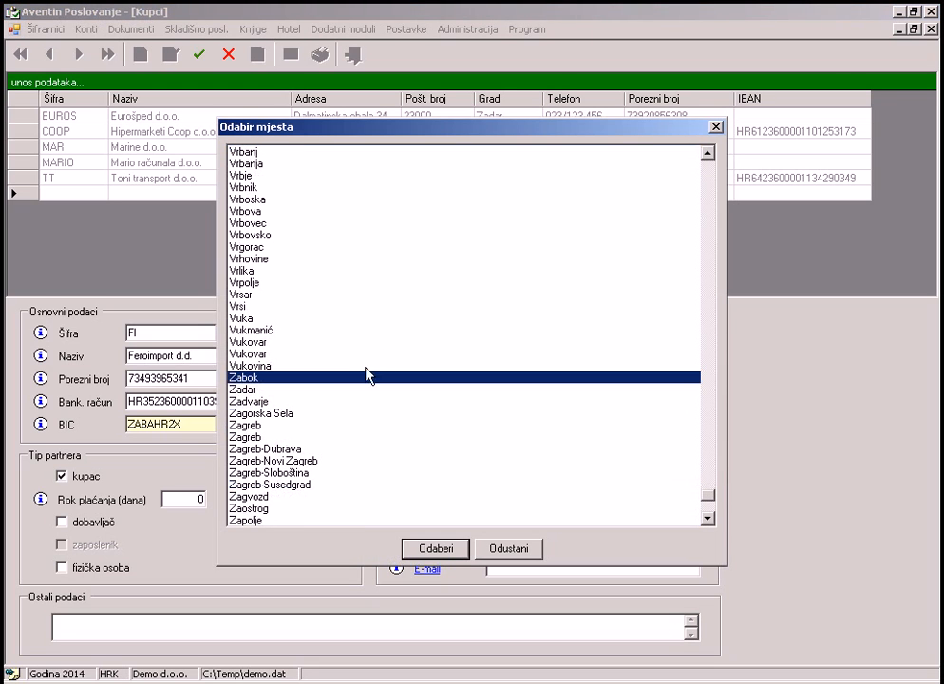
{"action": "left_click", "coordinate": [271, 437]}
{"action": "left_click", "coordinate": [448, 552]}
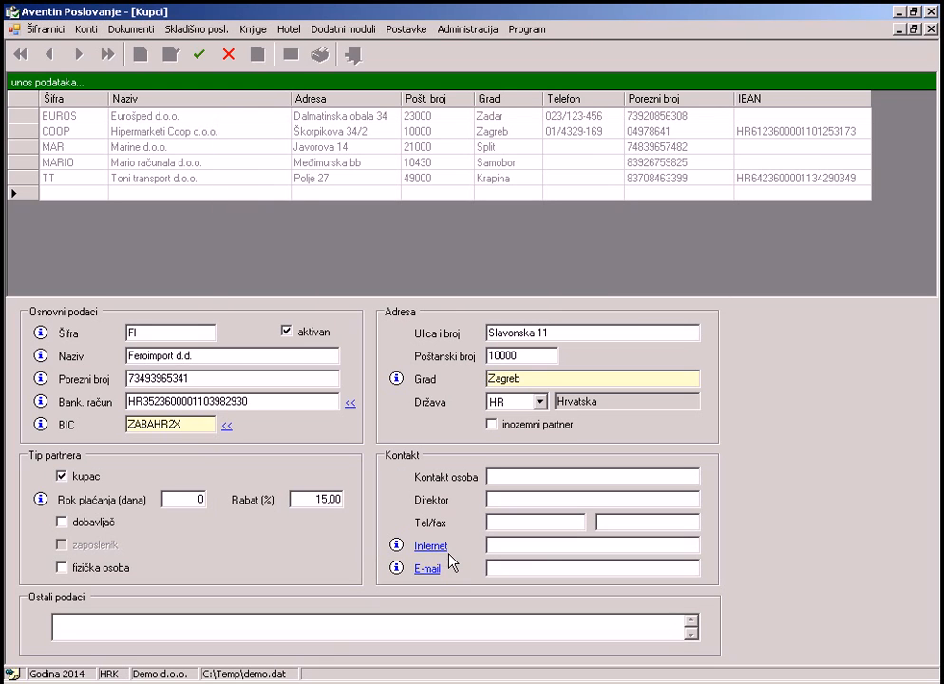
{"action": "left_click", "coordinate": [200, 55]}
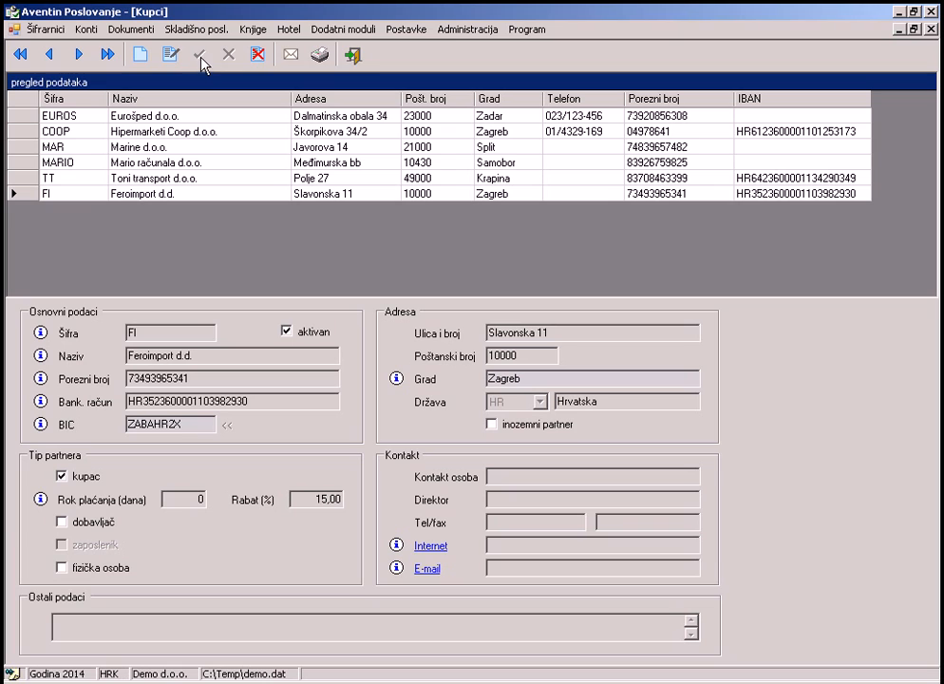
Open the Artikli register for the Usluge group and start a new article.
{"action": "left_click", "coordinate": [44, 29]}
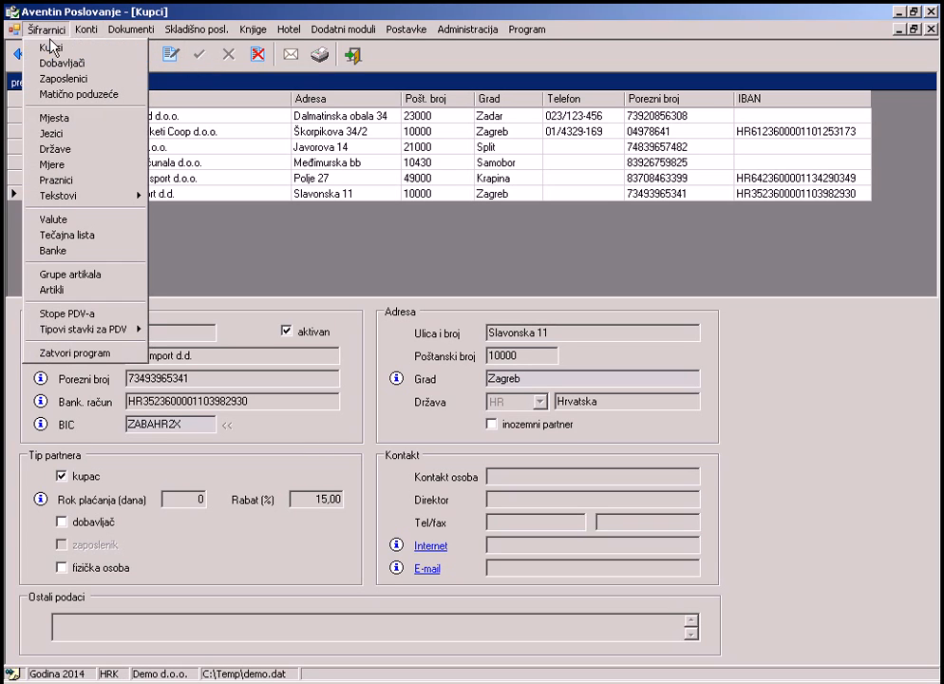
{"action": "left_click", "coordinate": [106, 290]}
{"action": "left_click", "coordinate": [764, 57]}
{"action": "left_click", "coordinate": [771, 107]}
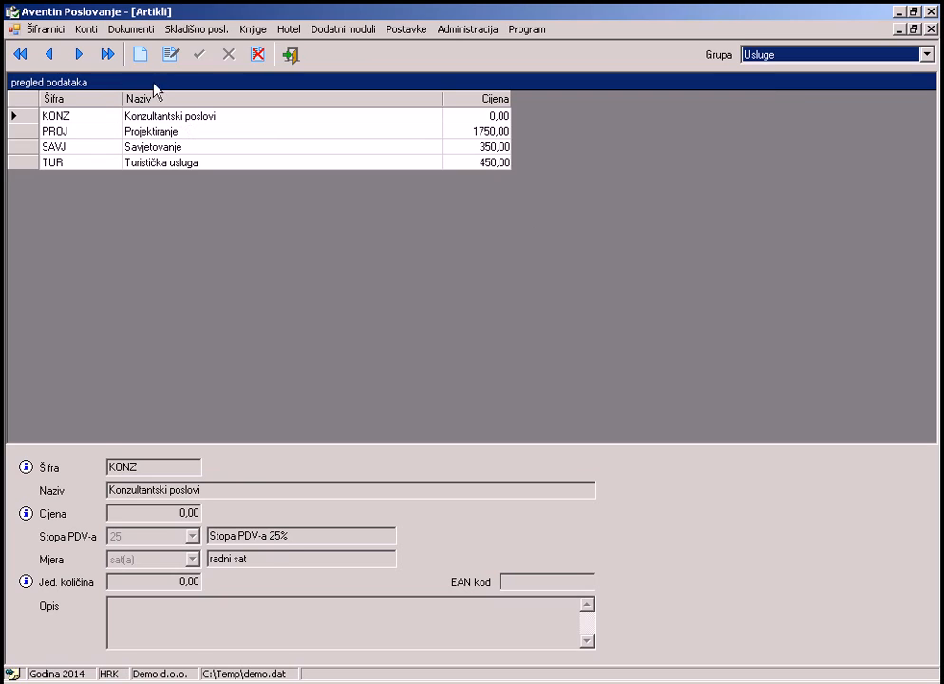
{"action": "left_click", "coordinate": [140, 56]}
Enter article PROG 'Usluge programiranja' at 500 with 25% VAT, unit sat(a), and save it.
{"action": "type", "text": "PROG"}
{"action": "key", "text": "Tab"}
{"action": "type", "text": "Us"}
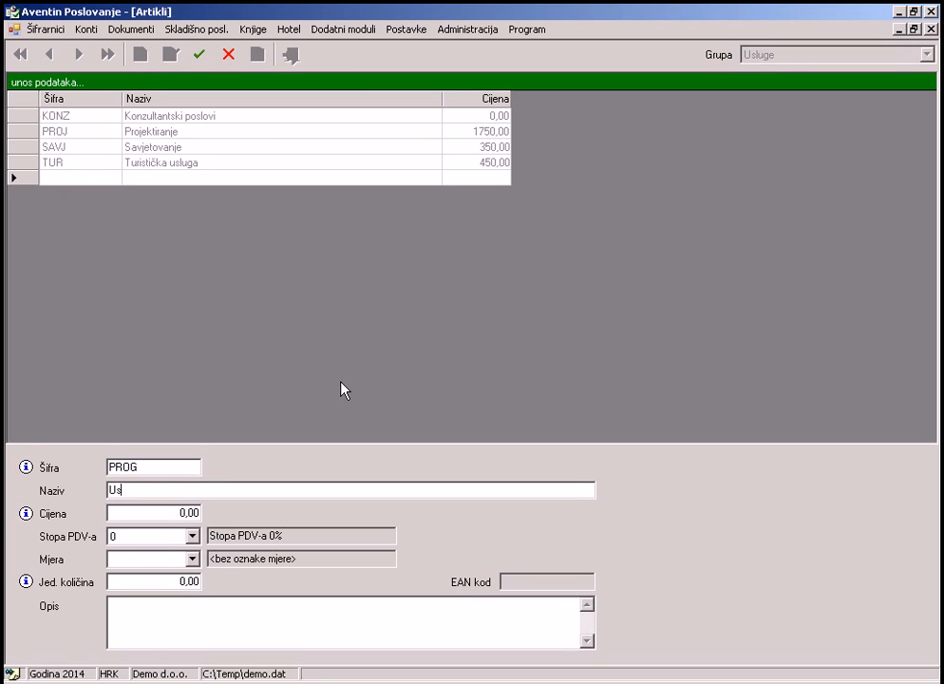
{"action": "type", "text": "luge programiranja"}
{"action": "key", "text": "Tab"}
{"action": "type", "text": "50"}
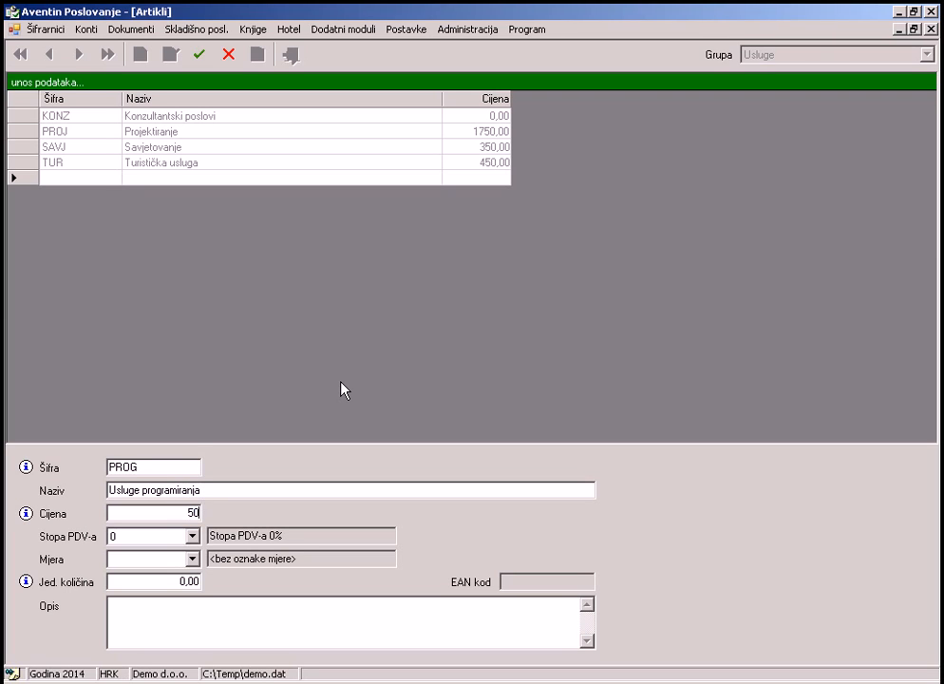
{"action": "type", "text": "0"}
{"action": "left_click", "coordinate": [192, 536]}
{"action": "left_click", "coordinate": [161, 590]}
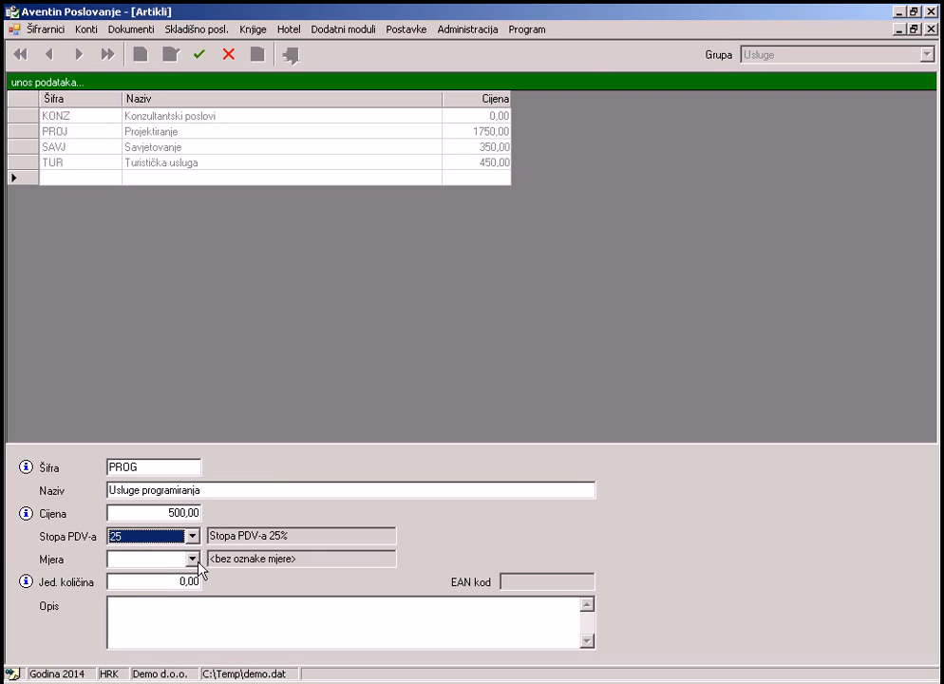
{"action": "left_click", "coordinate": [192, 560]}
{"action": "left_click", "coordinate": [154, 648]}
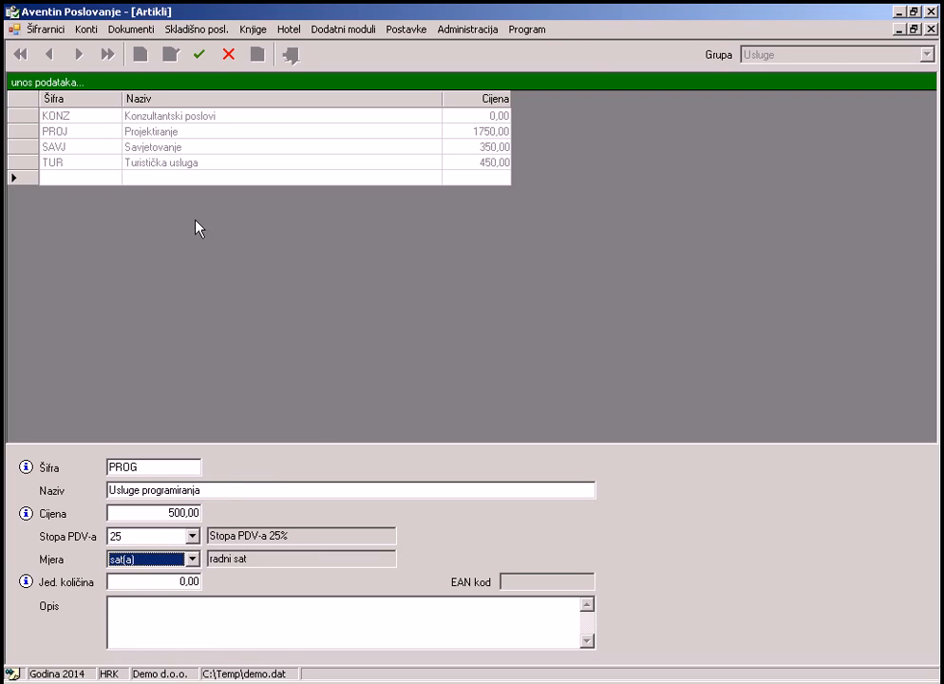
{"action": "left_click", "coordinate": [199, 55]}
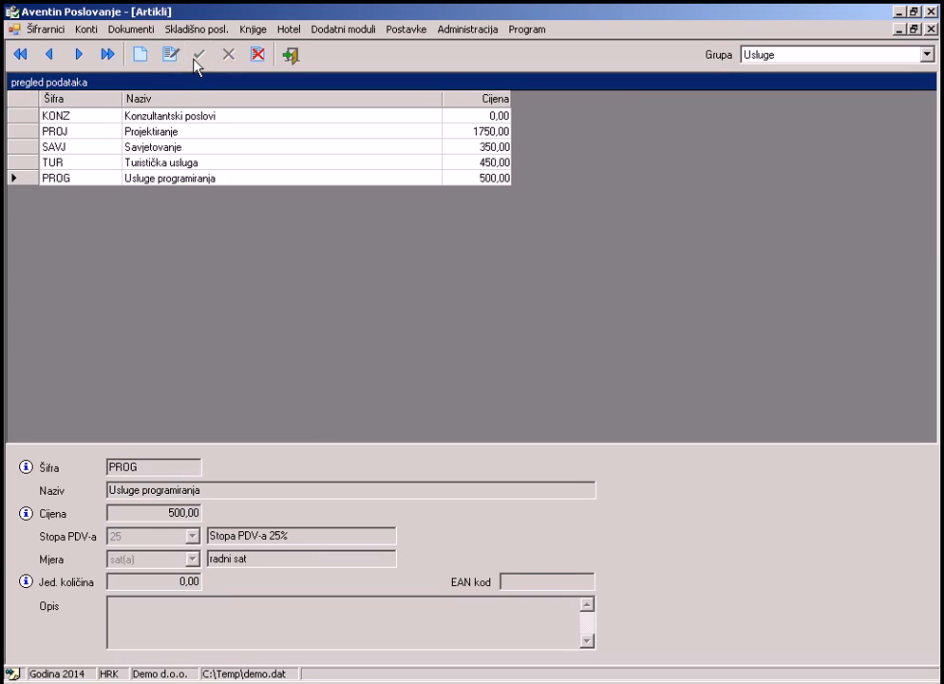
Open the Izlazni računi register and start a new outgoing invoice.
{"action": "left_click", "coordinate": [130, 31]}
{"action": "mouse_move", "coordinate": [185, 63]}
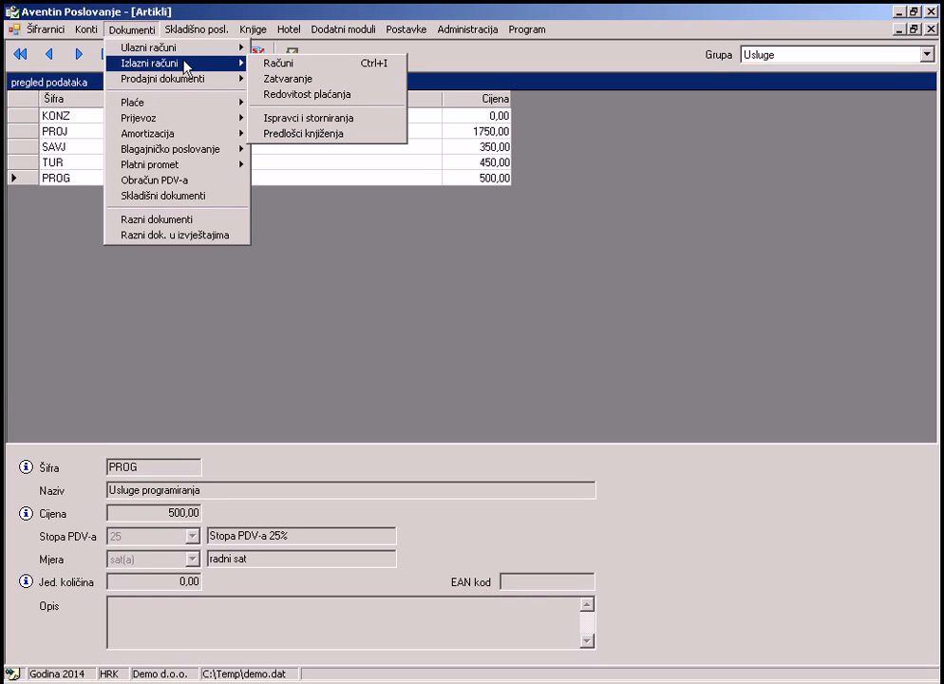
{"action": "left_click", "coordinate": [282, 65]}
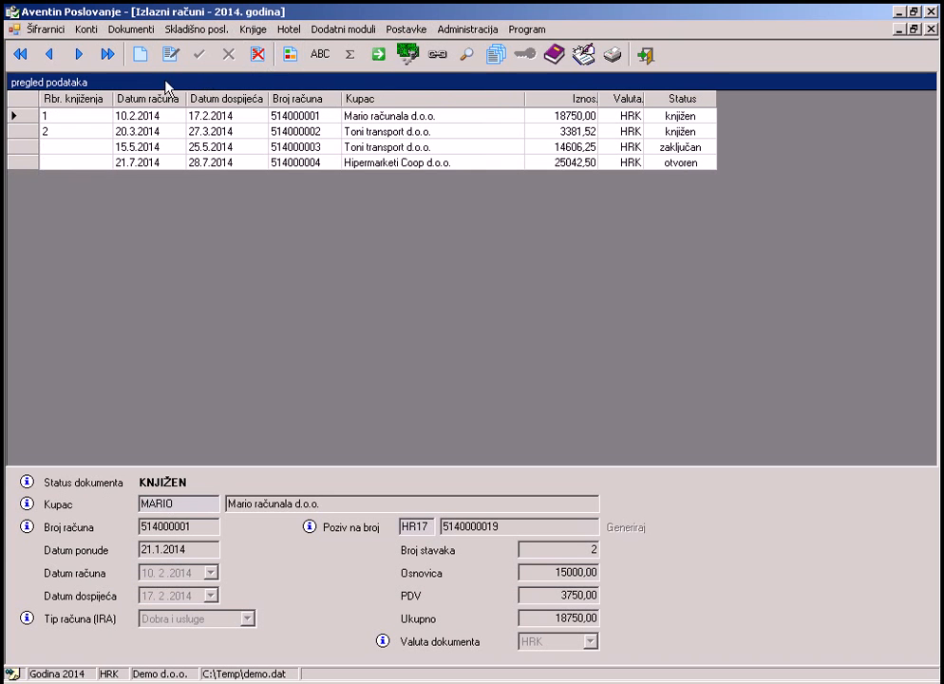
{"action": "left_click", "coordinate": [141, 57]}
Make Feroimport d.d. the buyer, set the due date to 13.2.2014, and save the invoice.
{"action": "left_click", "coordinate": [415, 236]}
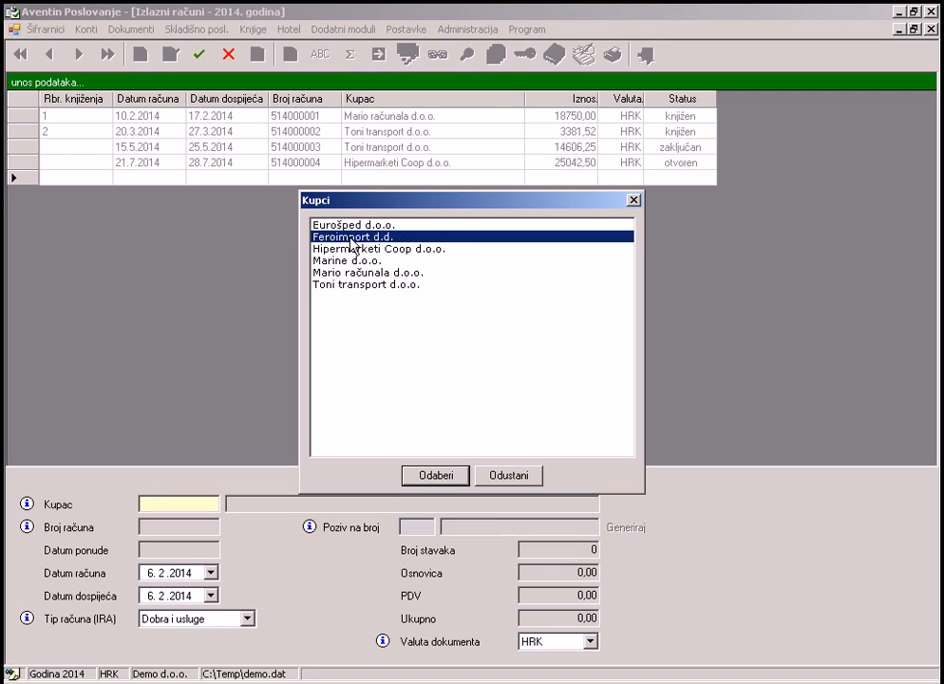
{"action": "left_click", "coordinate": [428, 478]}
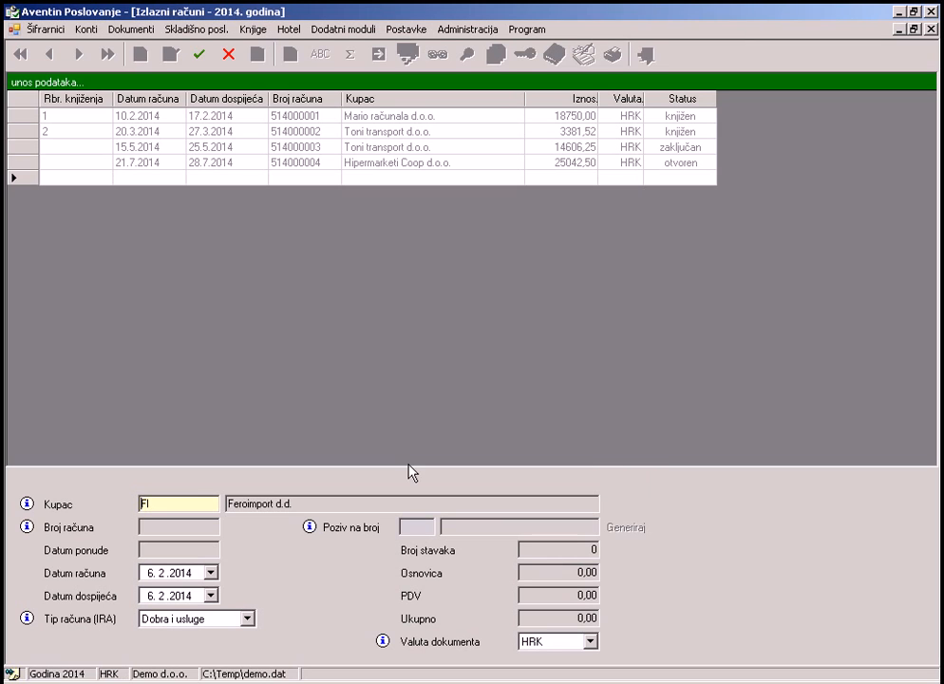
{"action": "left_click", "coordinate": [211, 595]}
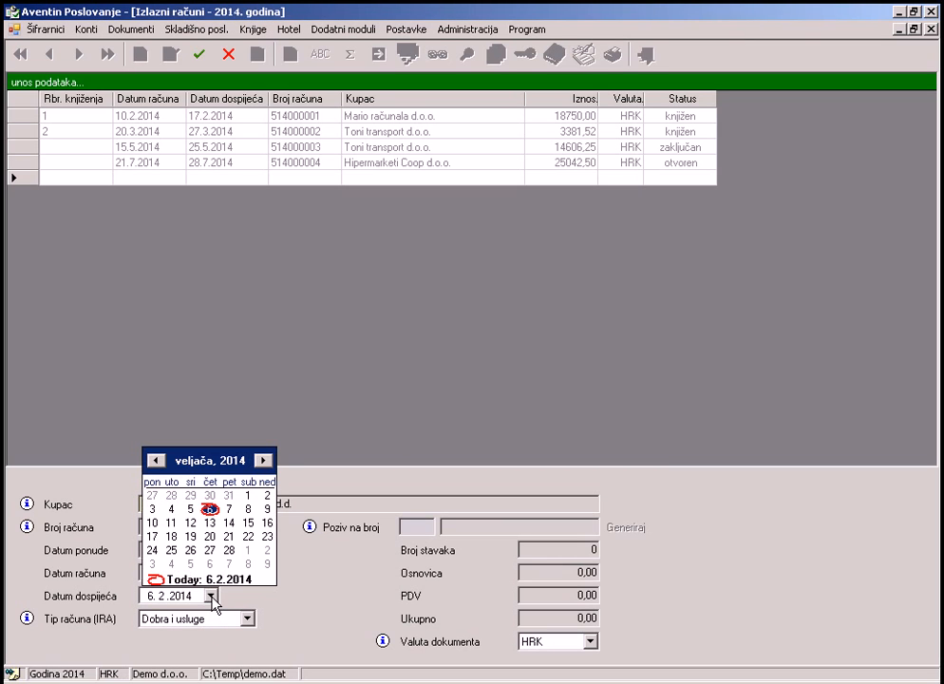
{"action": "left_click", "coordinate": [213, 524]}
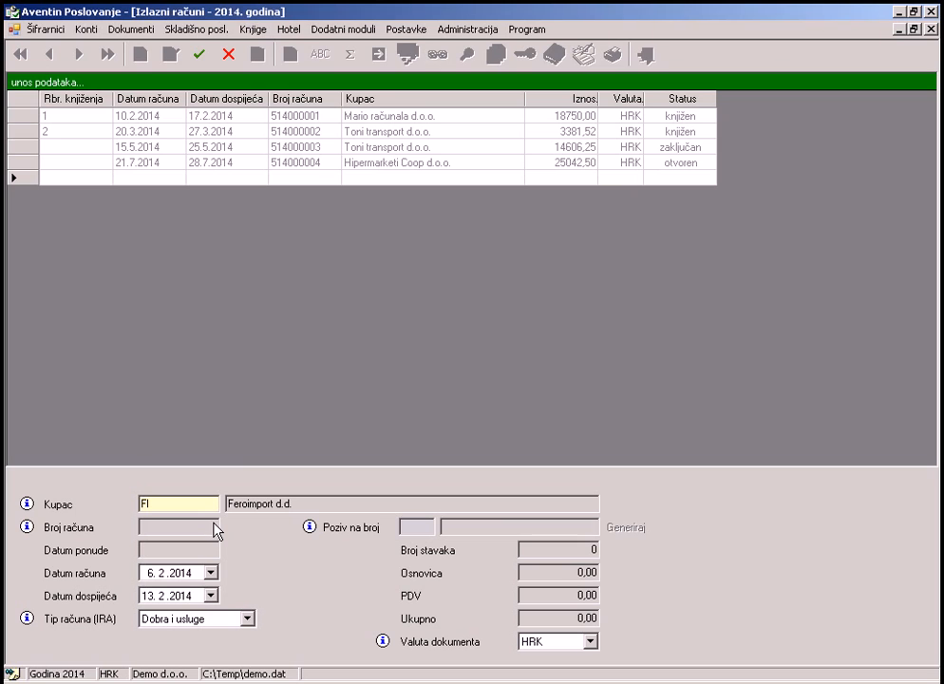
{"action": "left_click", "coordinate": [200, 51]}
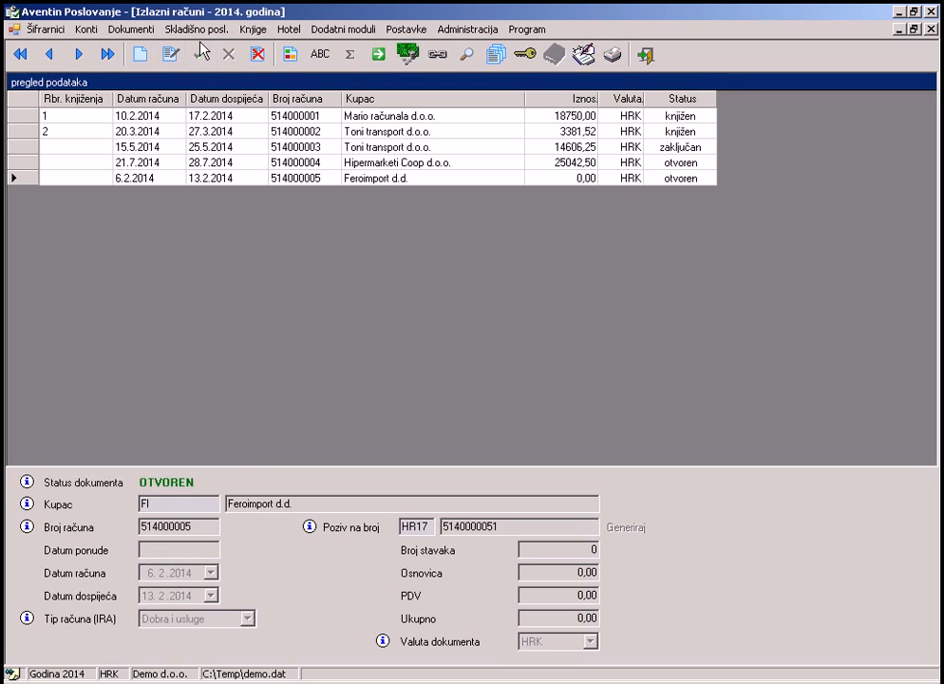
{"action": "left_click", "coordinate": [289, 57]}
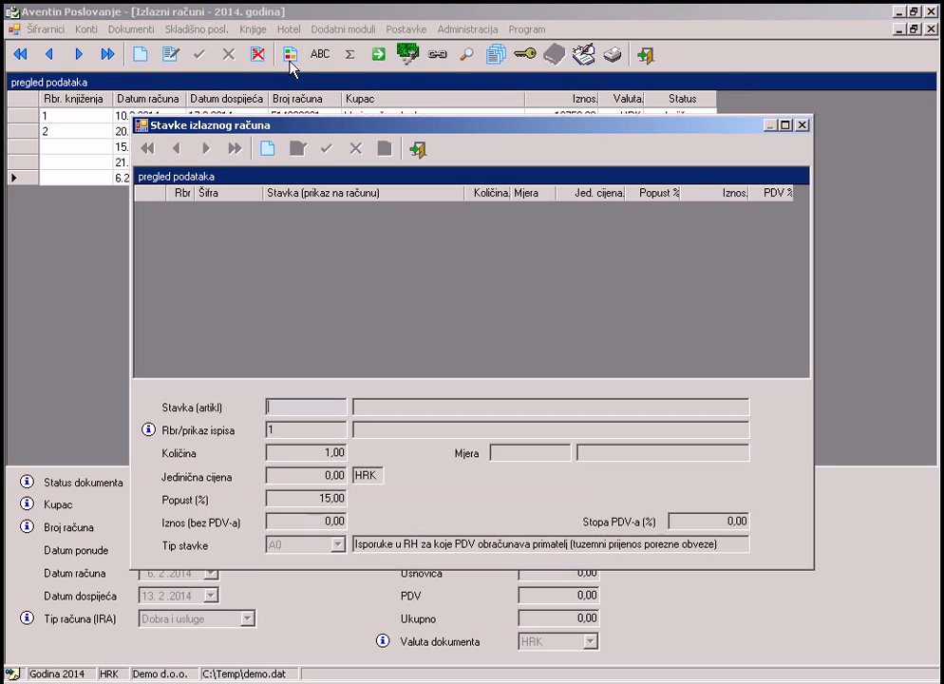
Add an invoice line of 40 hours of PROG Usluge programiranja from the Usluge group and save it.
{"action": "left_click", "coordinate": [268, 152]}
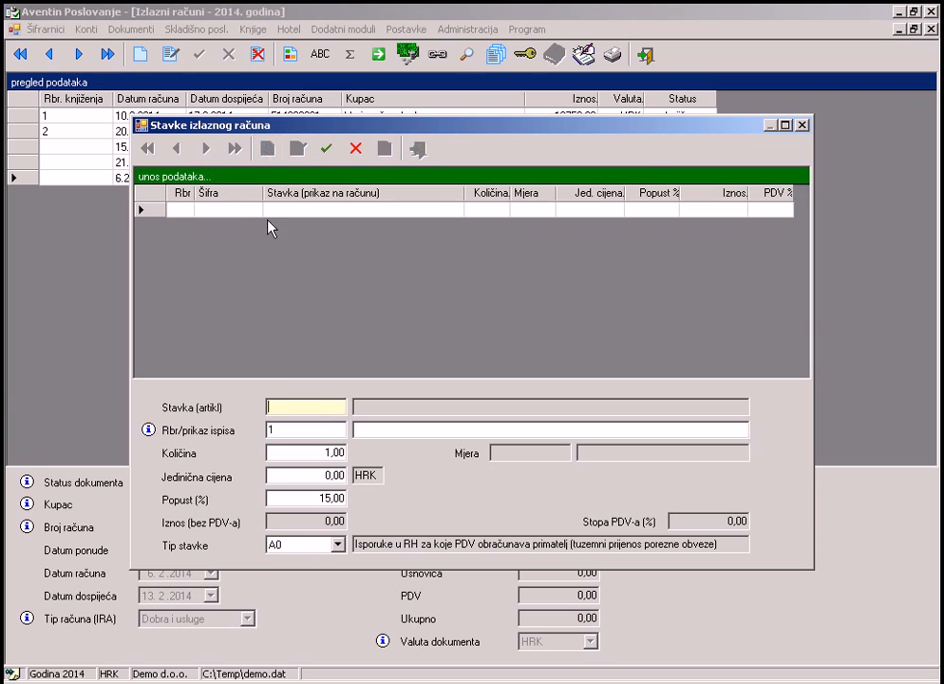
{"action": "double_click", "coordinate": [293, 406]}
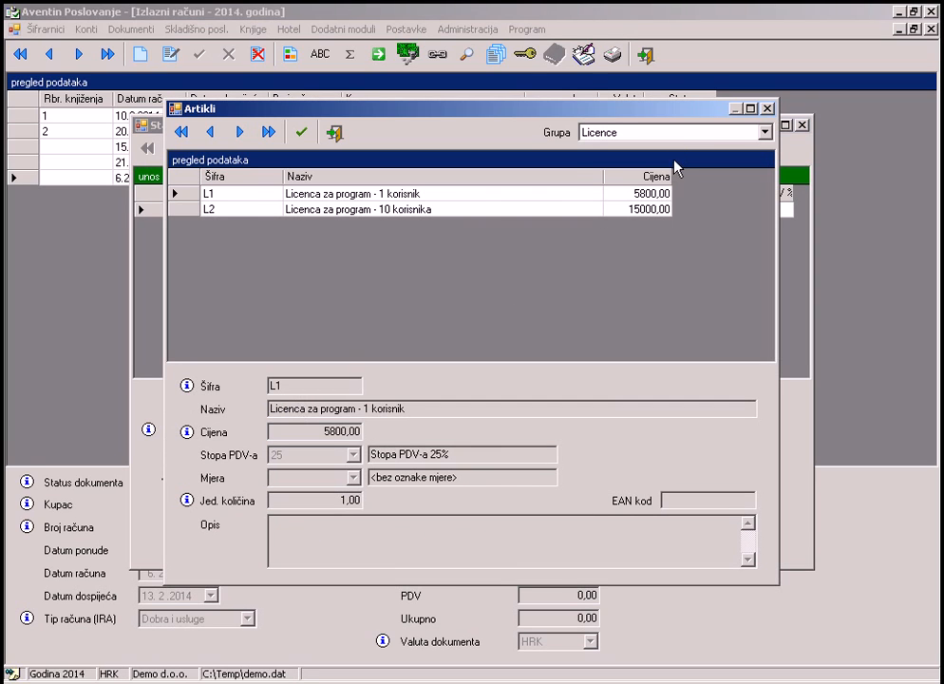
{"action": "left_click", "coordinate": [678, 135]}
{"action": "left_click", "coordinate": [627, 183]}
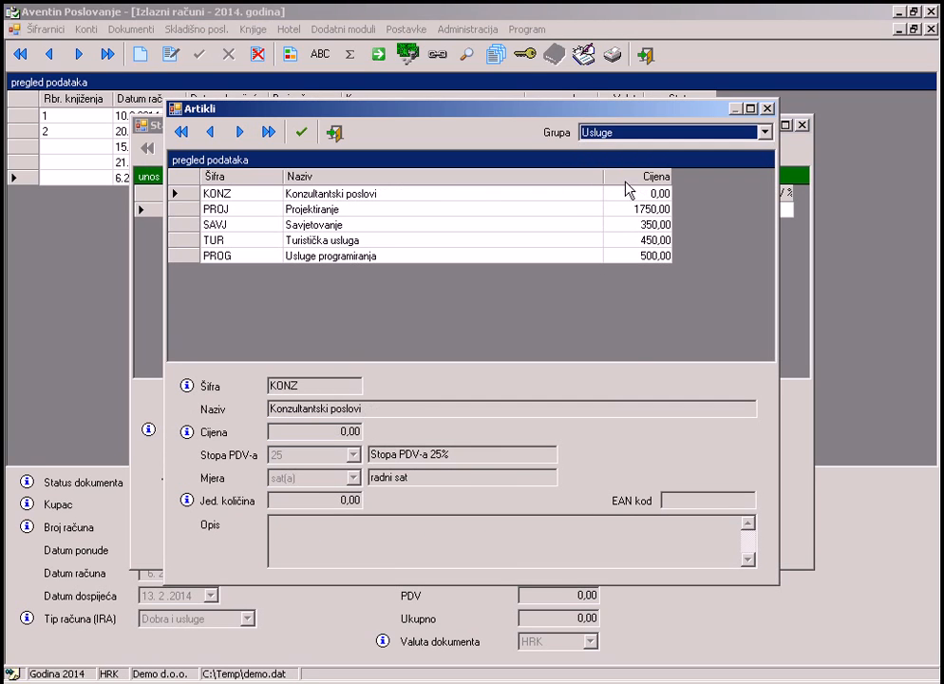
{"action": "left_click", "coordinate": [187, 255]}
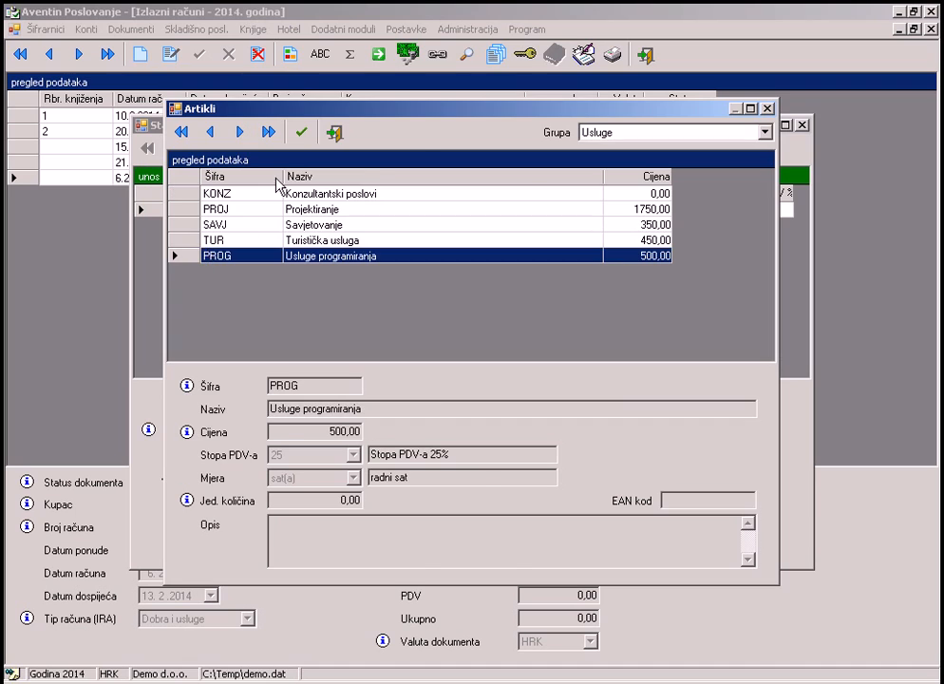
{"action": "left_click", "coordinate": [302, 133]}
{"action": "left_click", "coordinate": [305, 453]}
{"action": "type", "text": "40"}
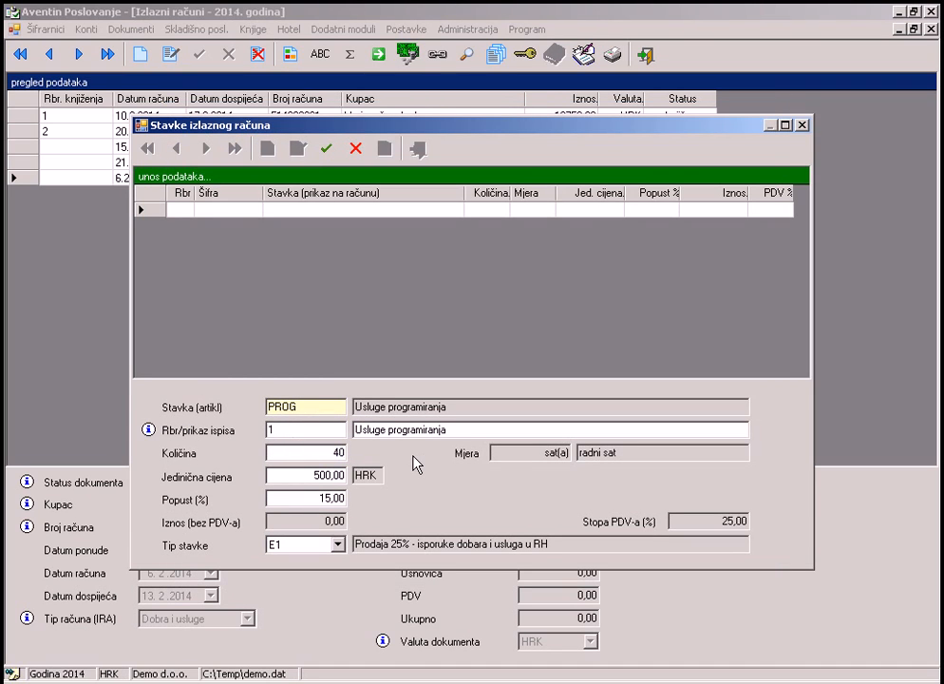
{"action": "left_click", "coordinate": [328, 150]}
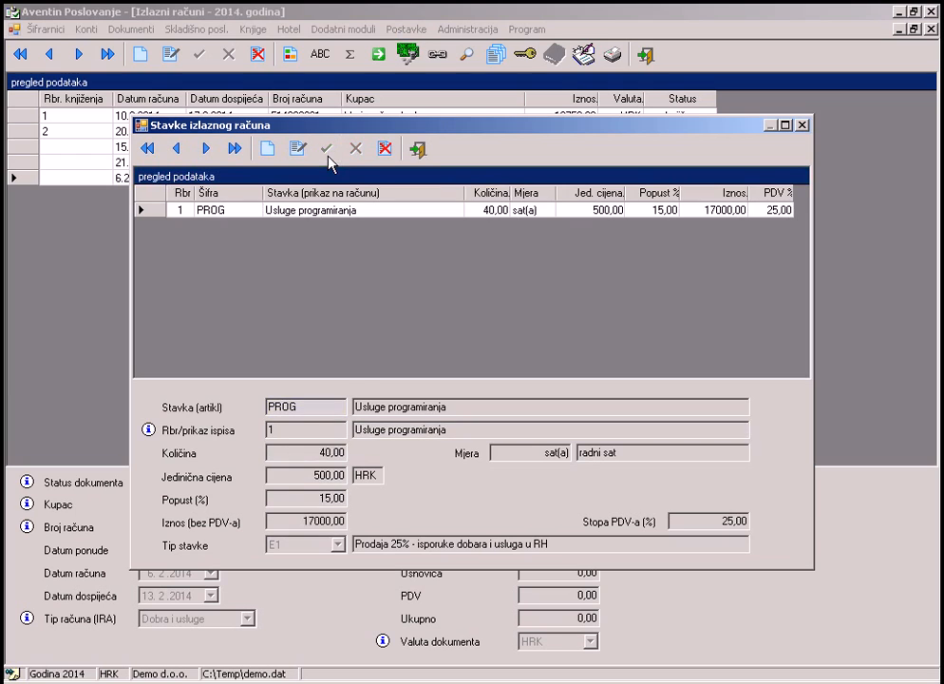
{"action": "left_click", "coordinate": [417, 149]}
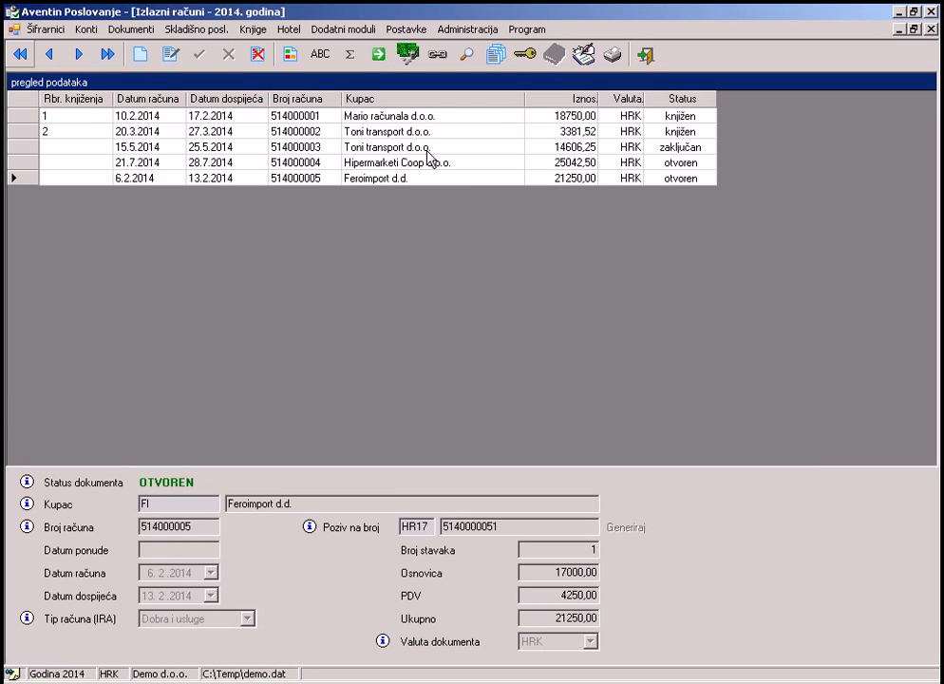
Lock invoice 514000005 and start posting it to the ledger.
{"action": "left_click", "coordinate": [525, 57]}
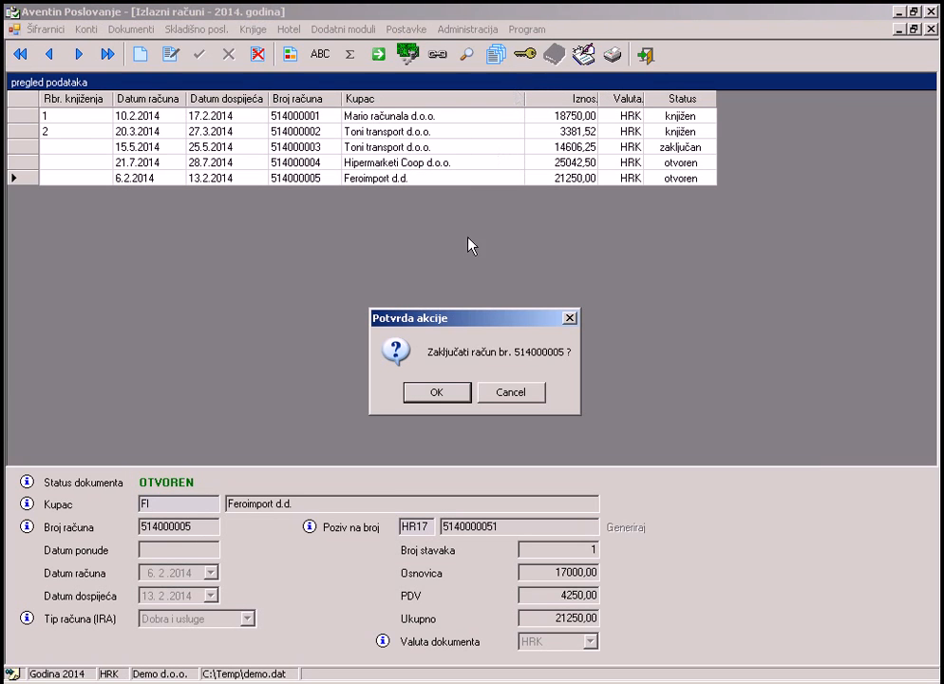
{"action": "left_click", "coordinate": [436, 392]}
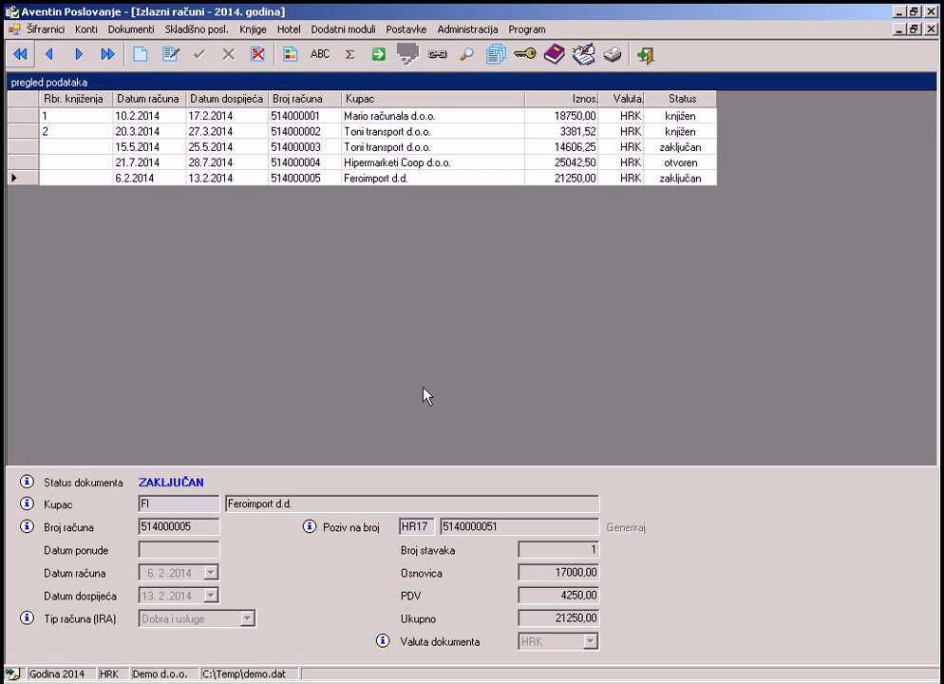
{"action": "left_click", "coordinate": [552, 57]}
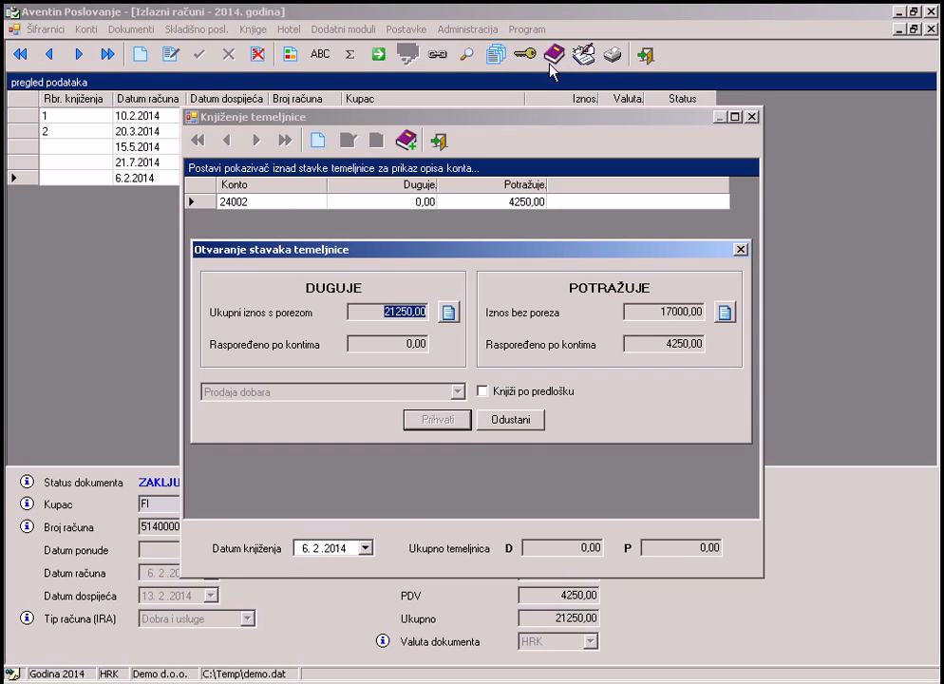
Post the invoice with the Pružene usluge template on 6.2.2014 as booking 3.
{"action": "left_click", "coordinate": [482, 390]}
{"action": "left_click", "coordinate": [457, 391]}
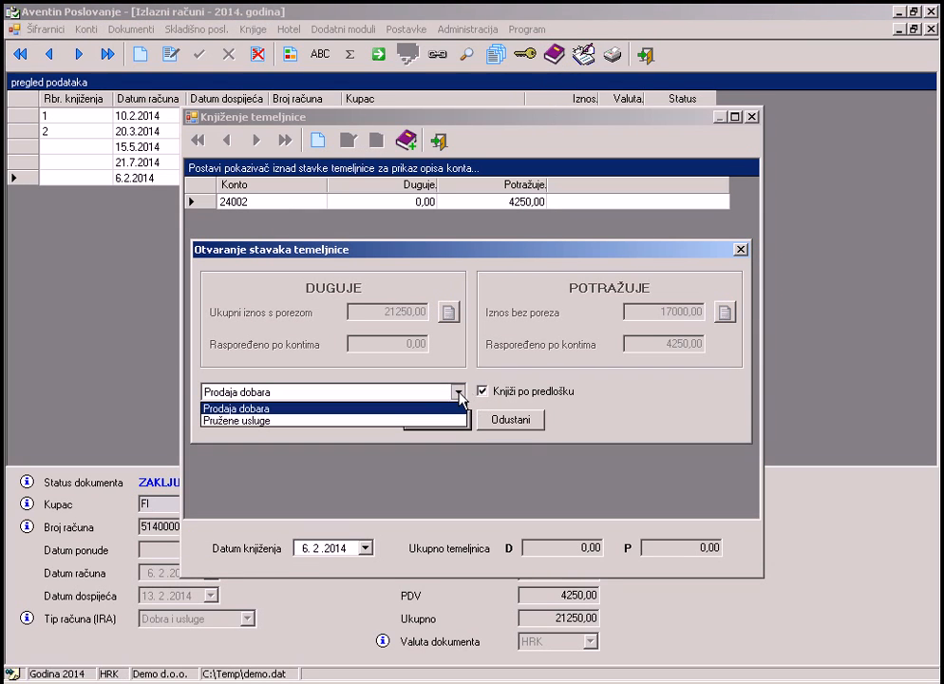
{"action": "left_click", "coordinate": [440, 421]}
{"action": "left_click", "coordinate": [438, 420]}
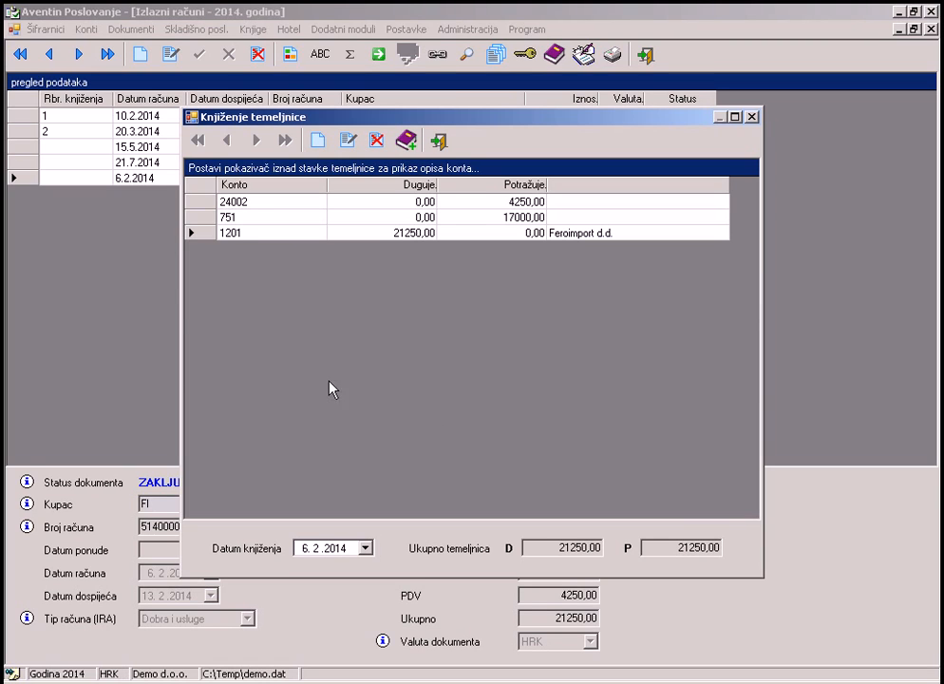
{"action": "mouse_move", "coordinate": [252, 205]}
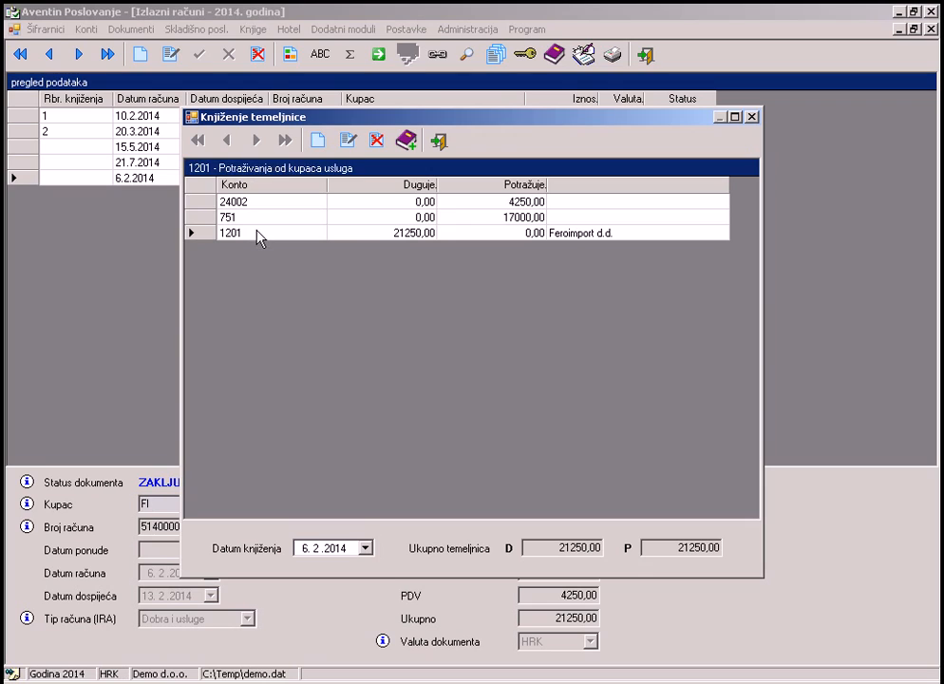
{"action": "left_click", "coordinate": [399, 144]}
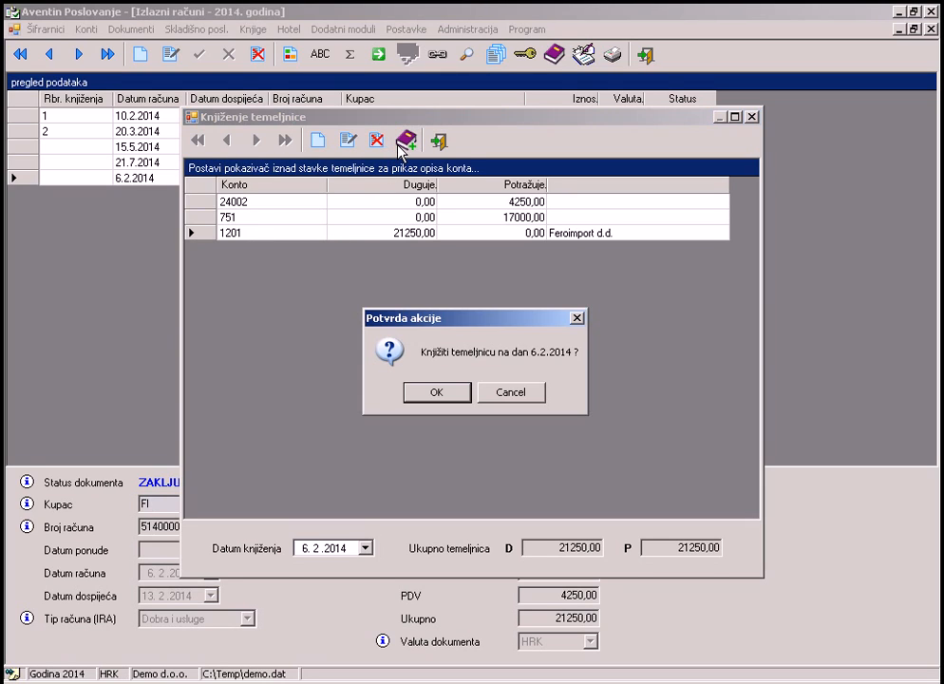
{"action": "left_click", "coordinate": [441, 393]}
{"action": "left_click", "coordinate": [458, 393]}
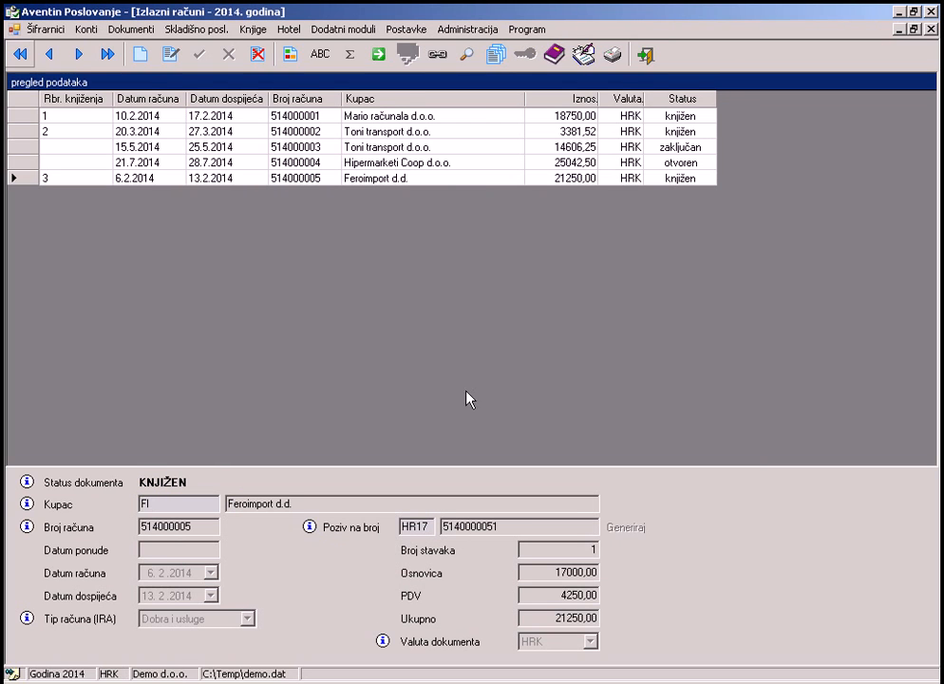
{"action": "left_click", "coordinate": [614, 59]}
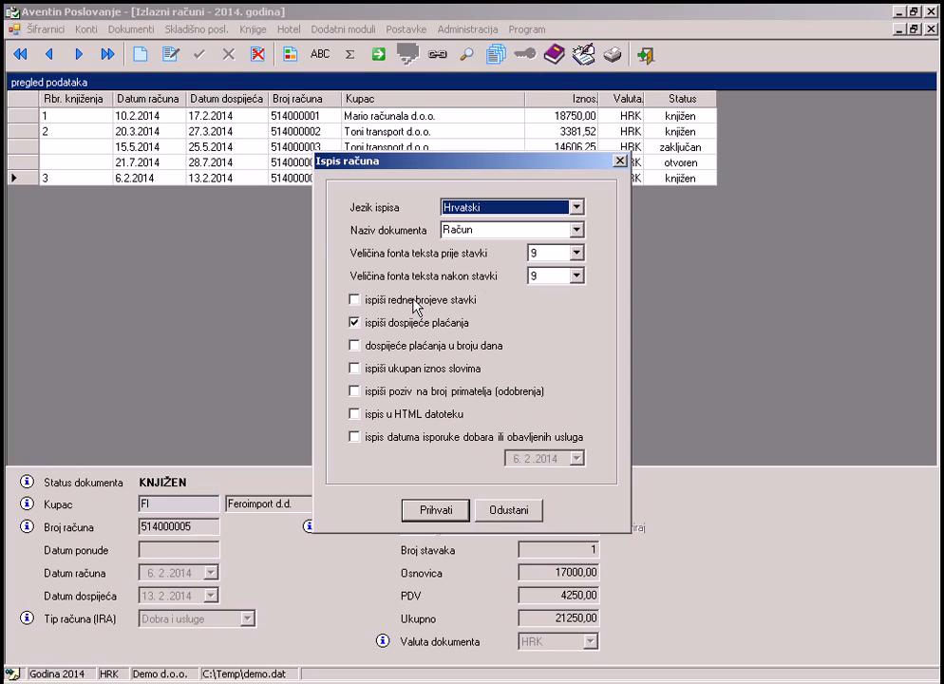
Include item line numbers and the recipient's payment reference on the printout and generate the preview.
{"action": "left_click", "coordinate": [415, 305]}
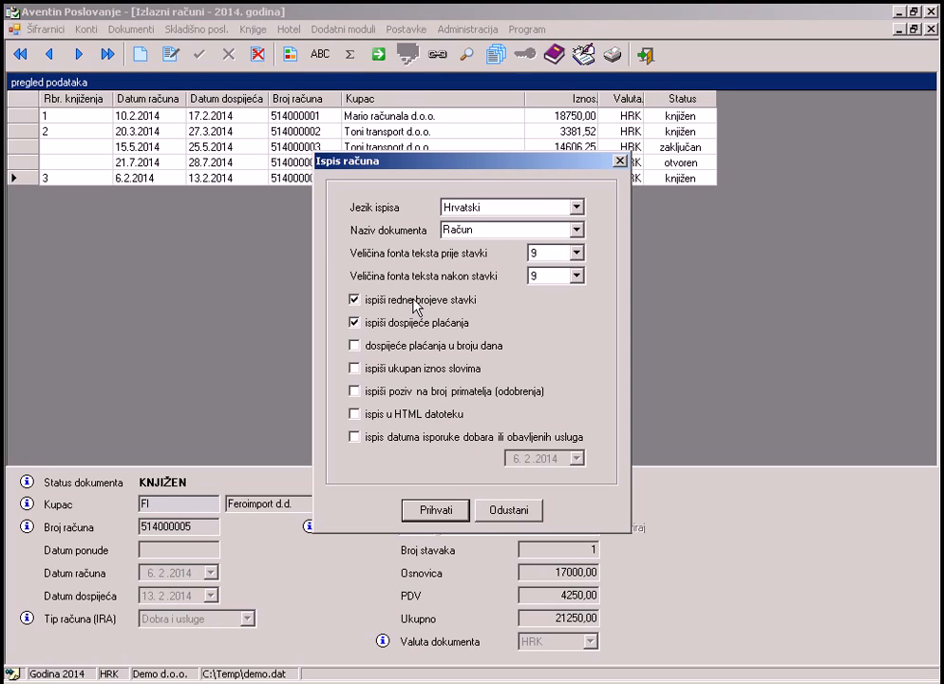
{"action": "left_click", "coordinate": [411, 393]}
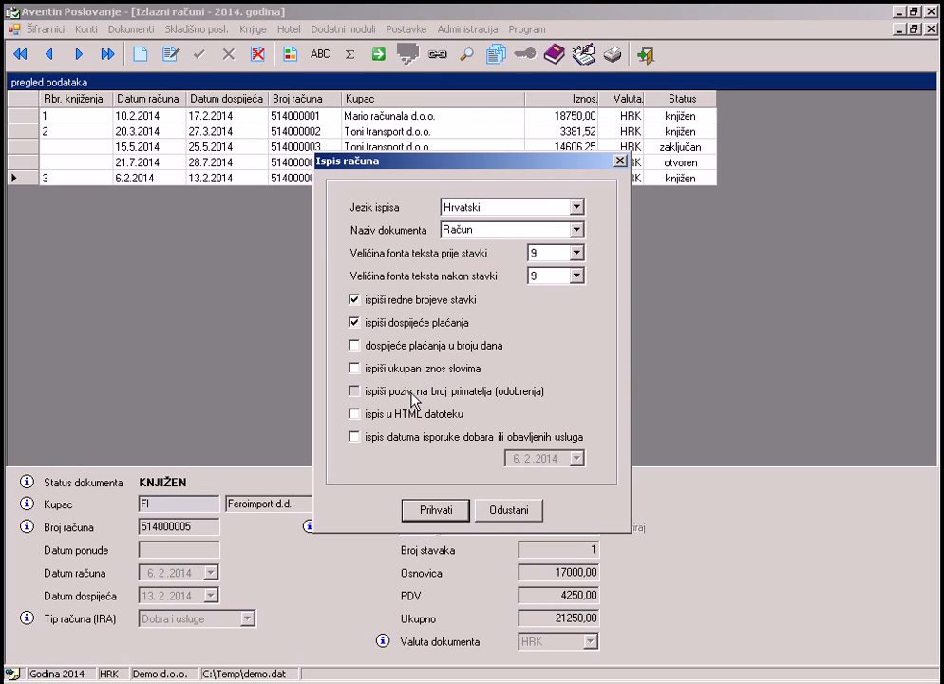
{"action": "left_click", "coordinate": [432, 513]}
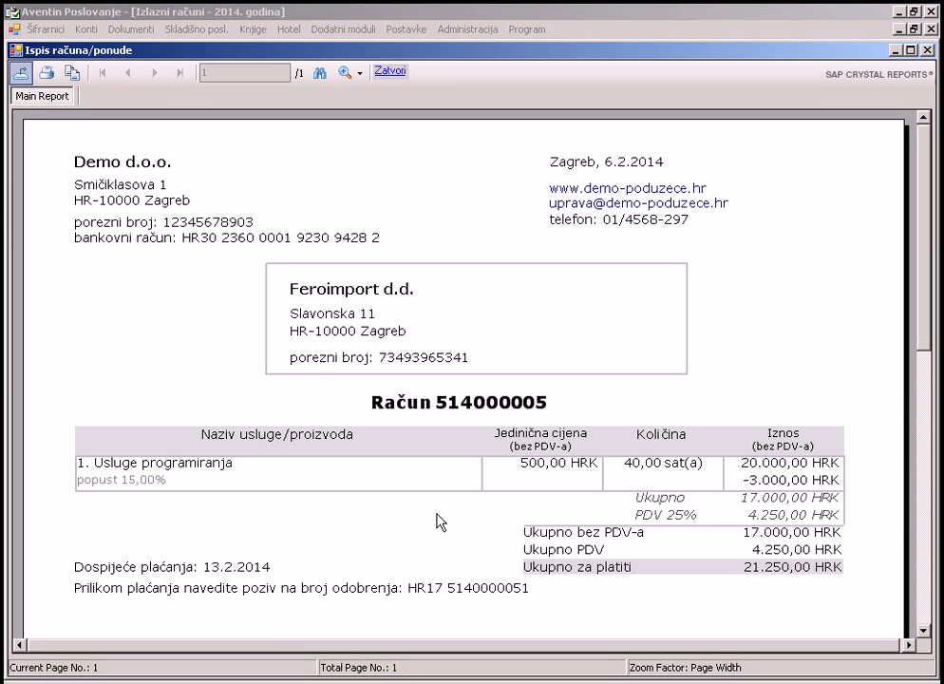
Zoom the Račun 514000005 preview to 75%, scroll through it, and start the report export.
{"action": "left_click", "coordinate": [360, 74]}
{"action": "left_click", "coordinate": [411, 237]}
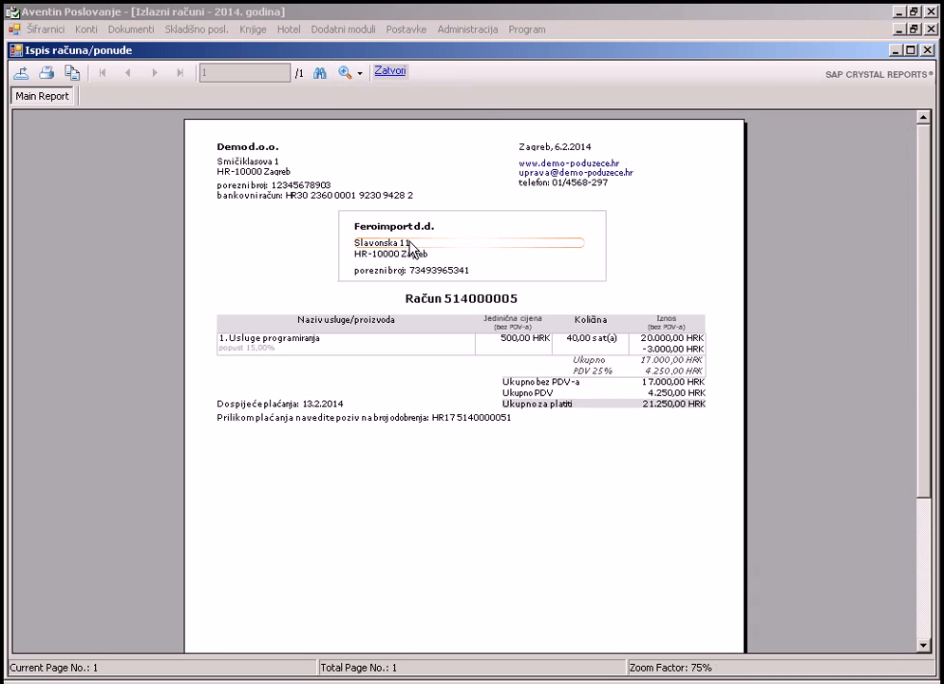
{"action": "left_click", "coordinate": [926, 527]}
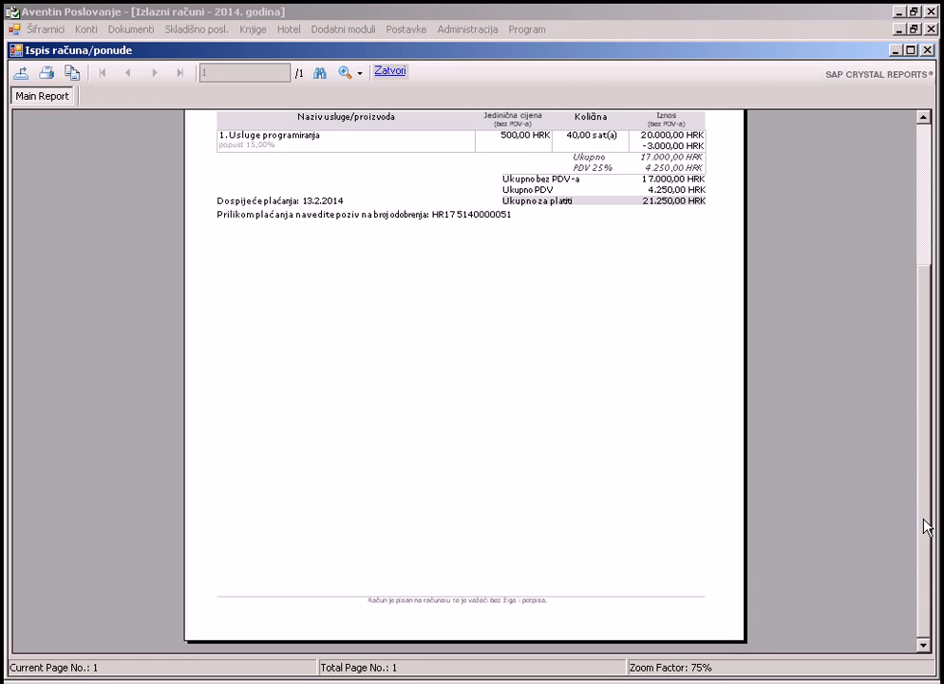
{"action": "left_click", "coordinate": [924, 211]}
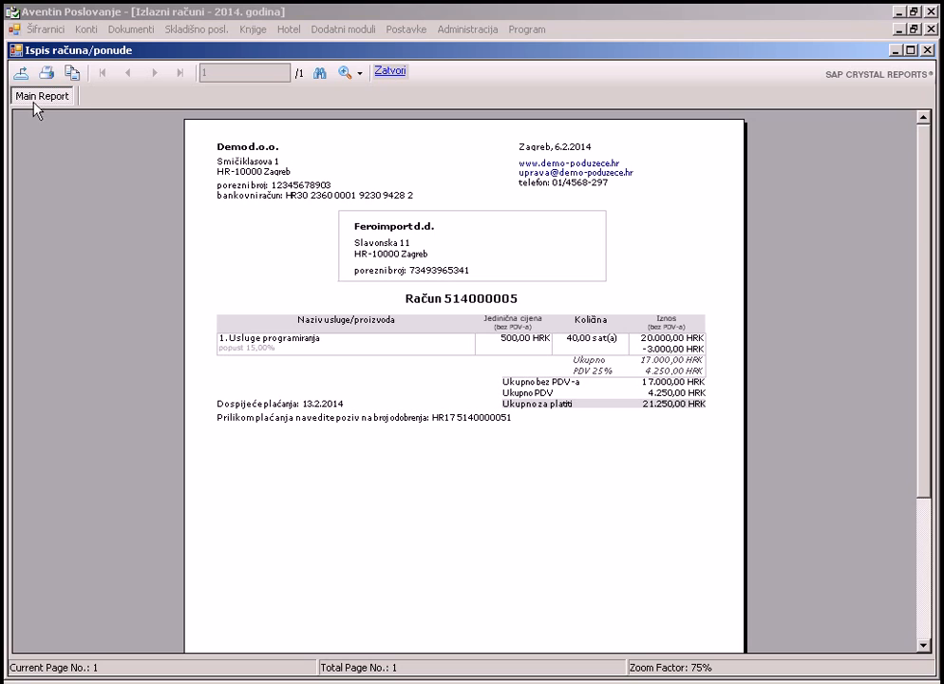
{"action": "left_click", "coordinate": [20, 73]}
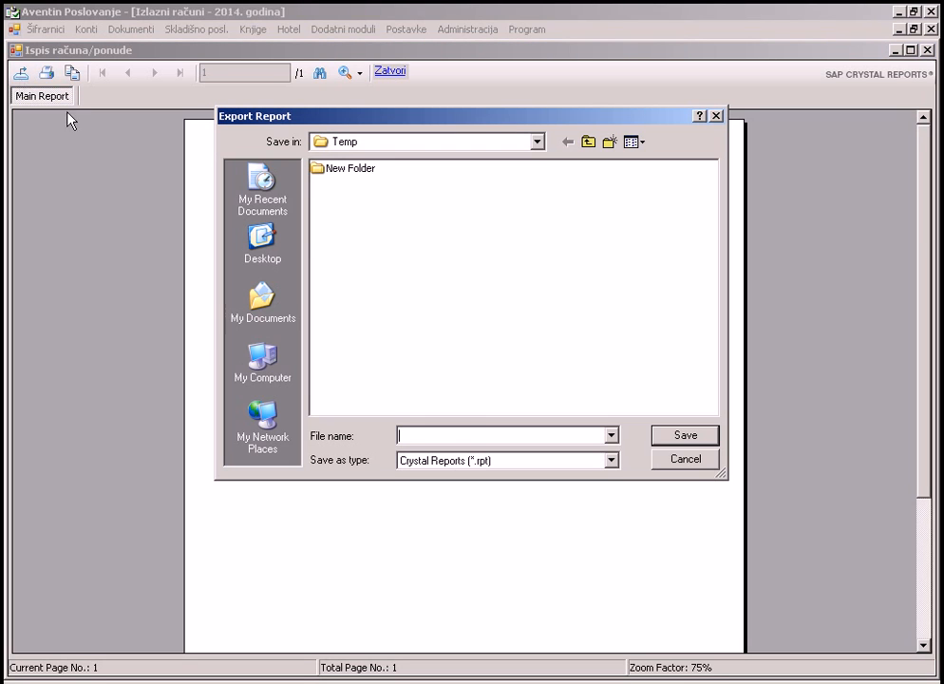
Save the invoice as PDF file 'račun za kupca' in the Temp folder.
{"action": "type", "text": "račun za kupca"}
{"action": "left_click", "coordinate": [611, 460]}
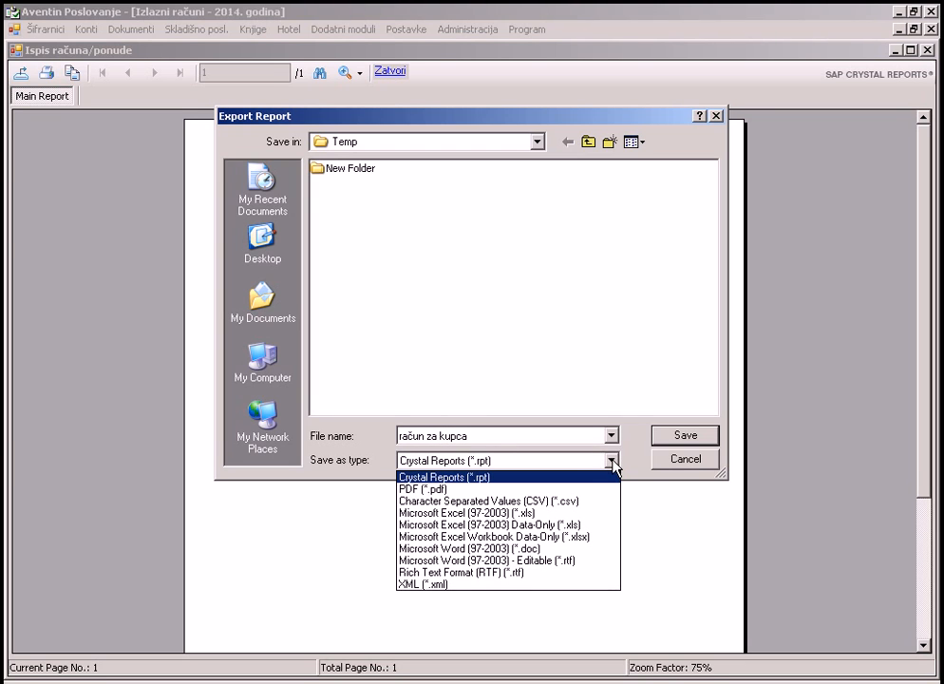
{"action": "left_click", "coordinate": [432, 489]}
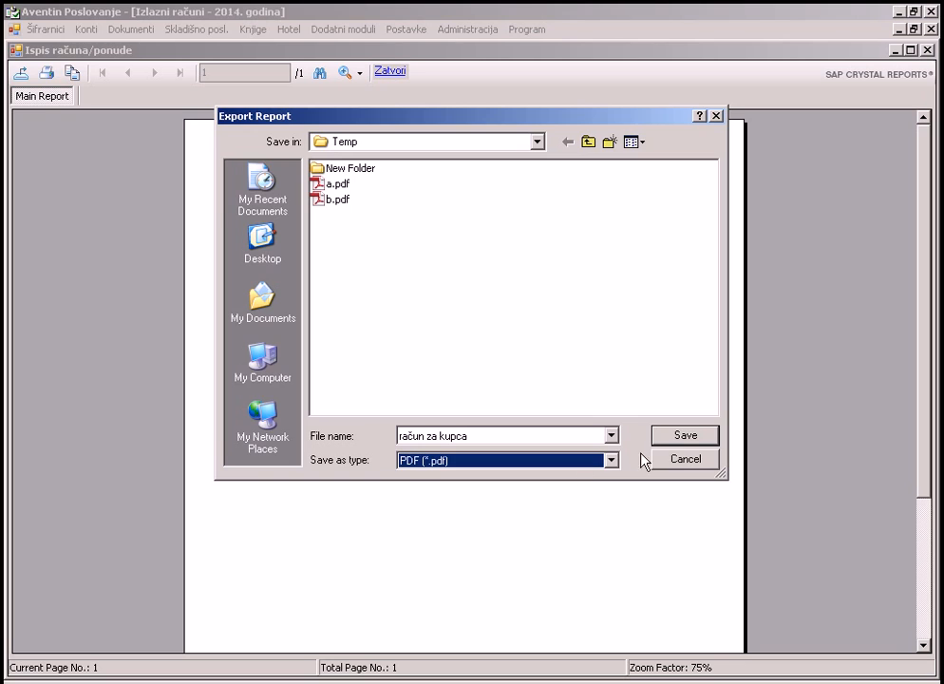
{"action": "left_click", "coordinate": [682, 437]}
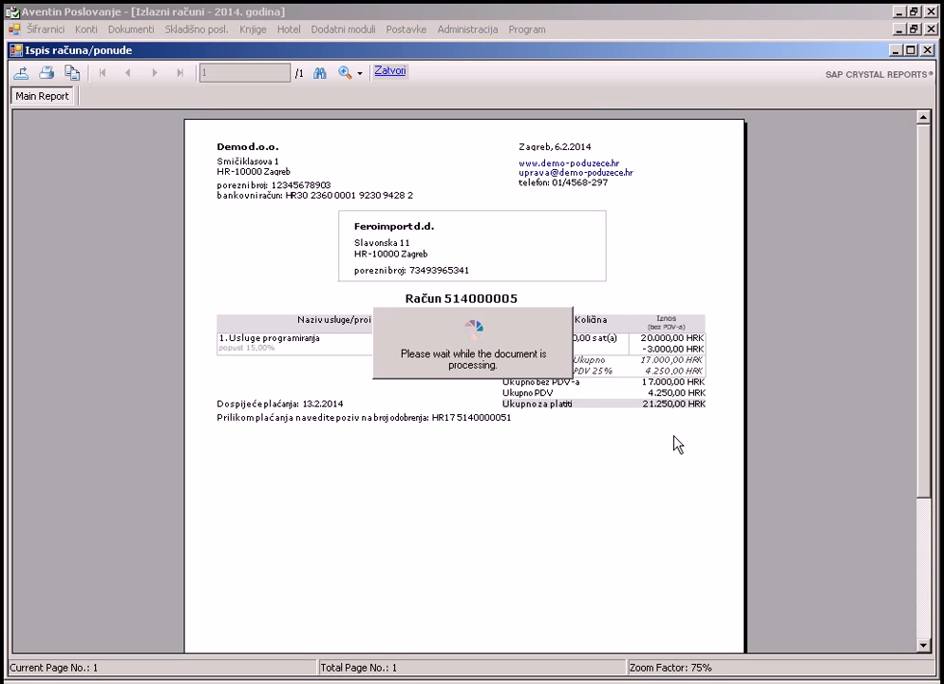